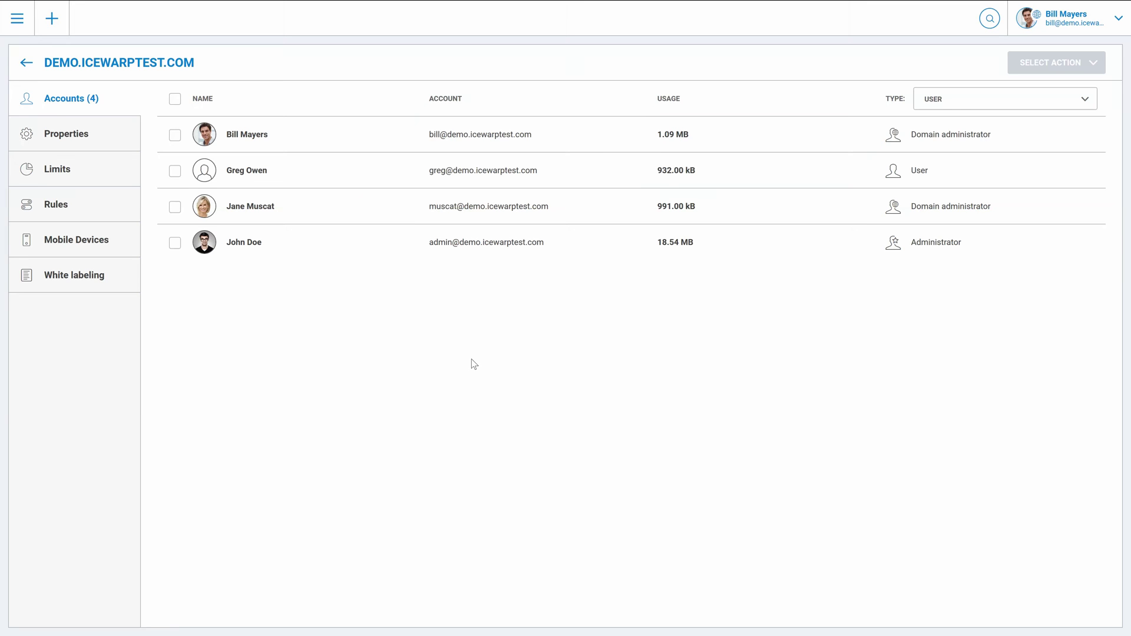
# Step: From the demo.icewarptest.com accounts list, bring up the New user / New group / New mailing list menu
pyautogui.click(474, 364)
pyautogui.click(53, 32)
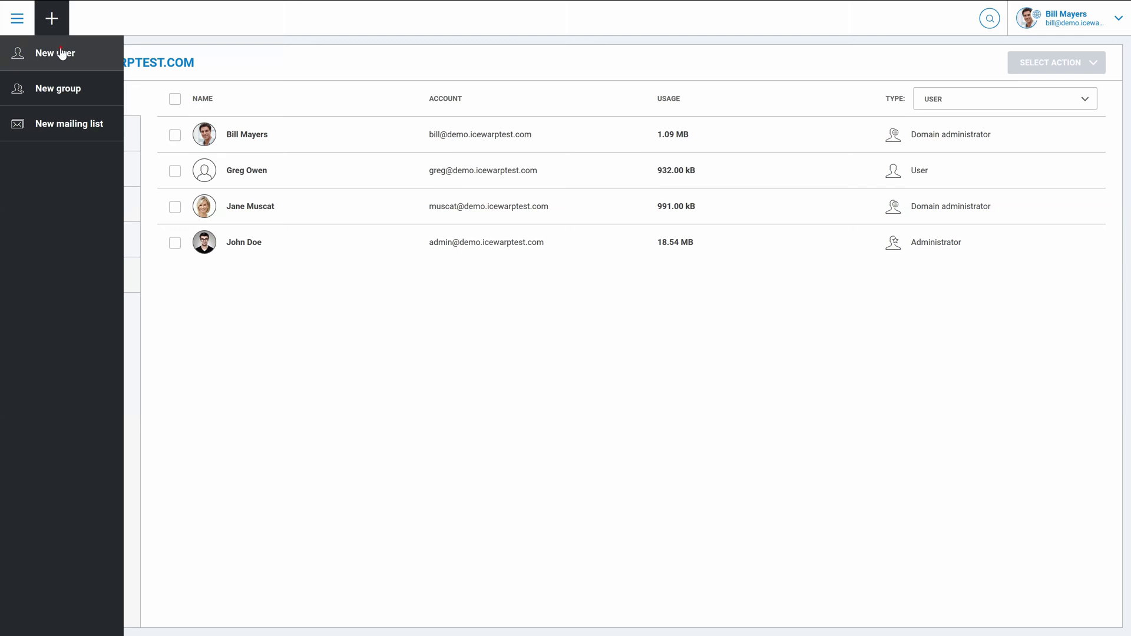
# Step: Create a new user with first name, last name and alias, keeping the generated password, and save
pyautogui.click(60, 52)
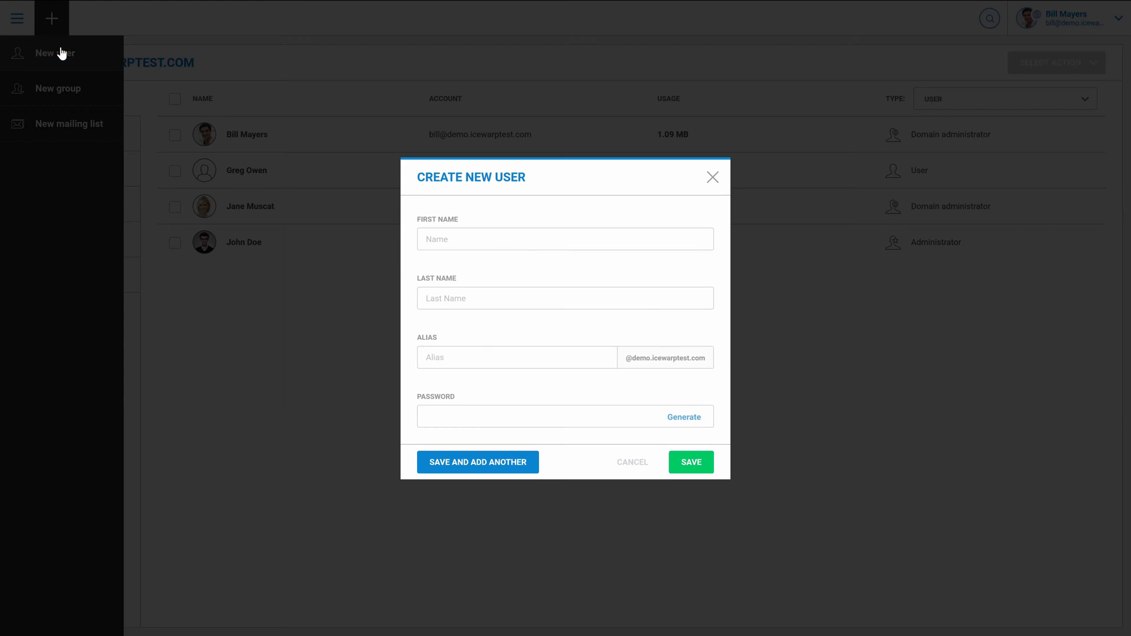
pyautogui.click(429, 239)
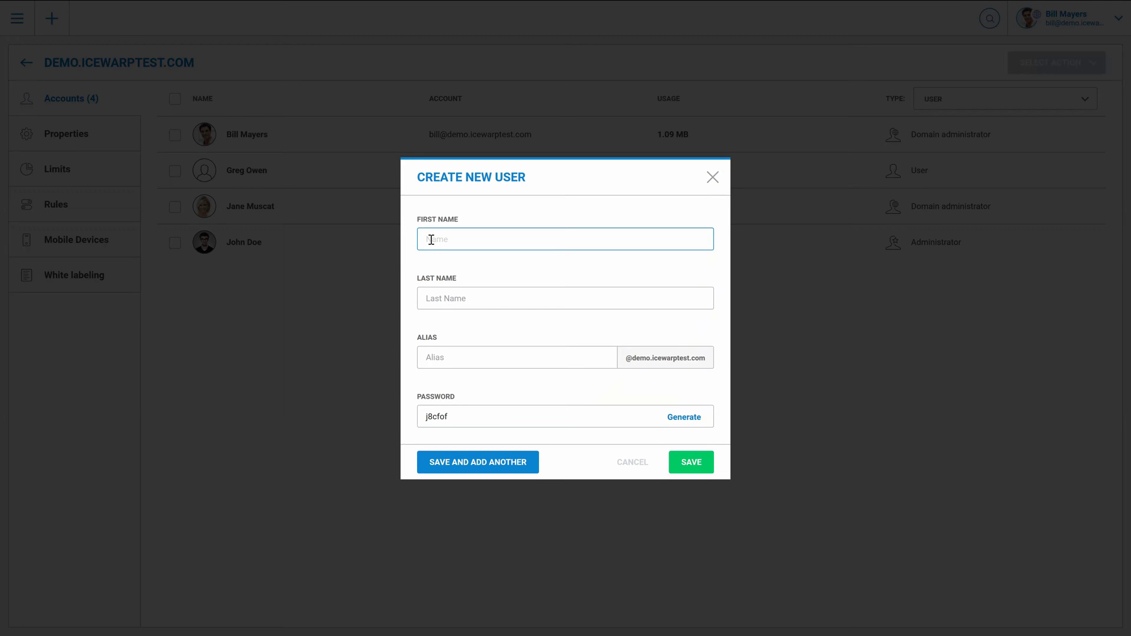
pyautogui.press('Tab')
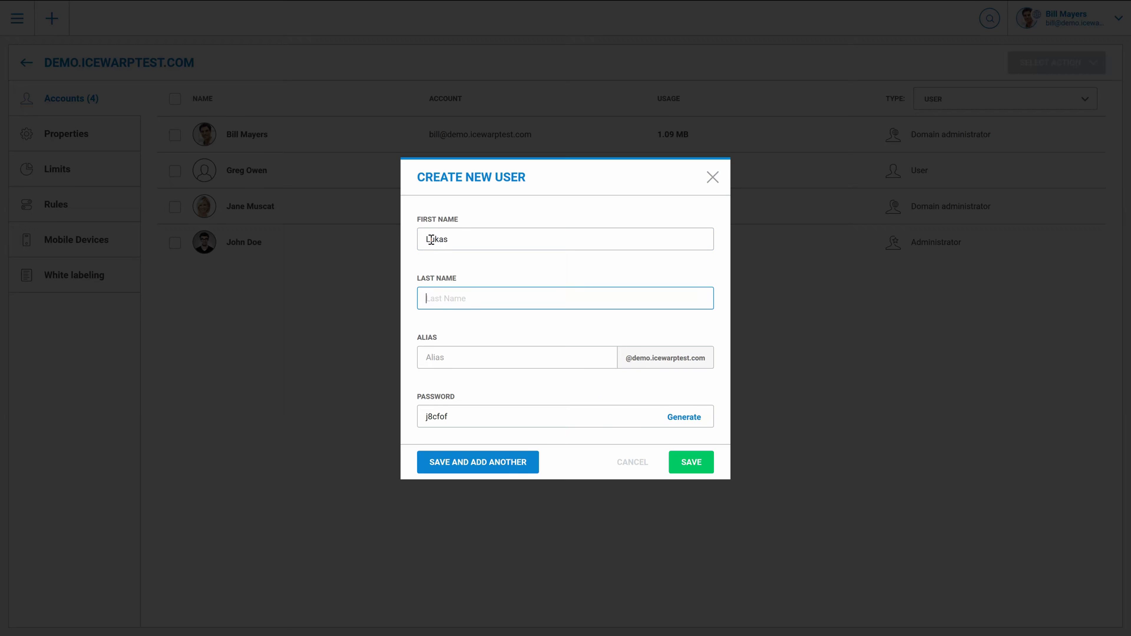
pyautogui.press('Tab')
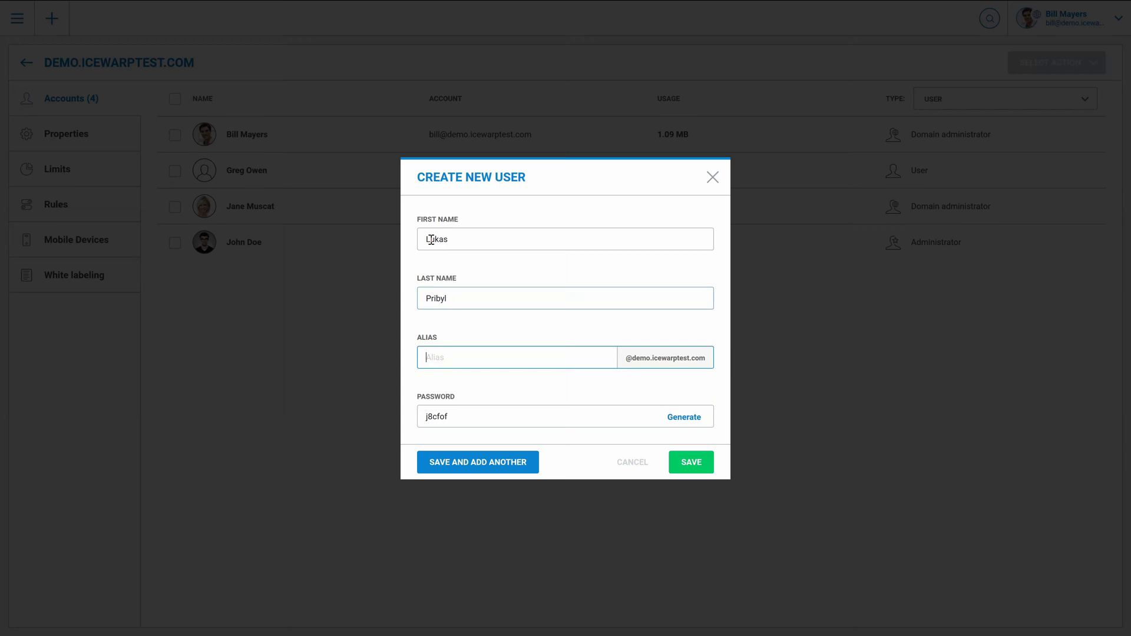
pyautogui.press('Tab')
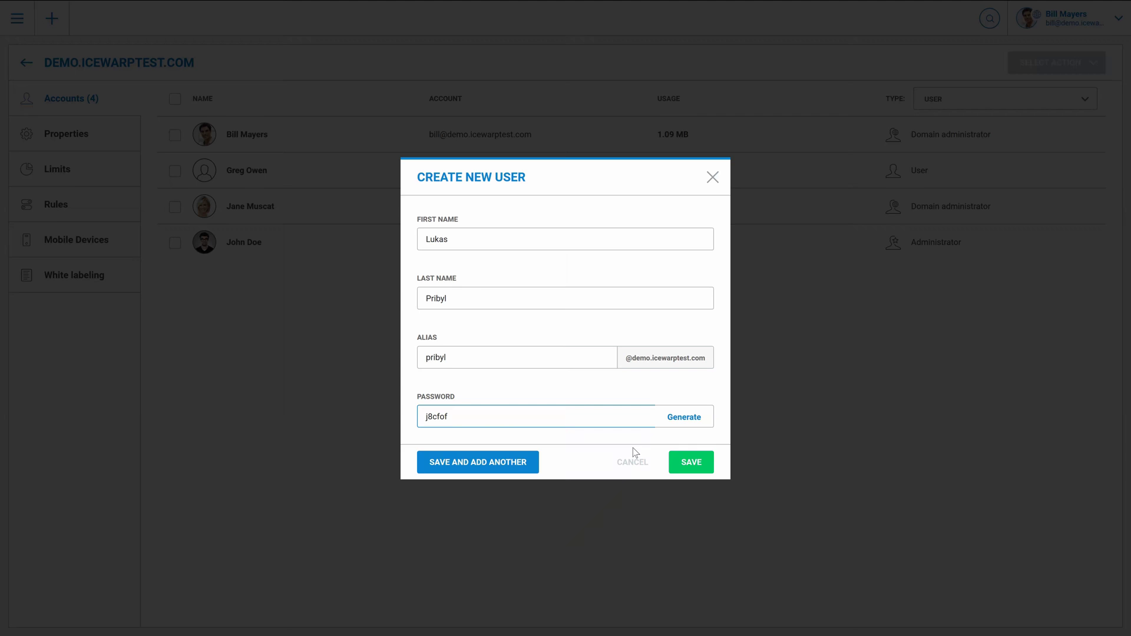
pyautogui.click(687, 468)
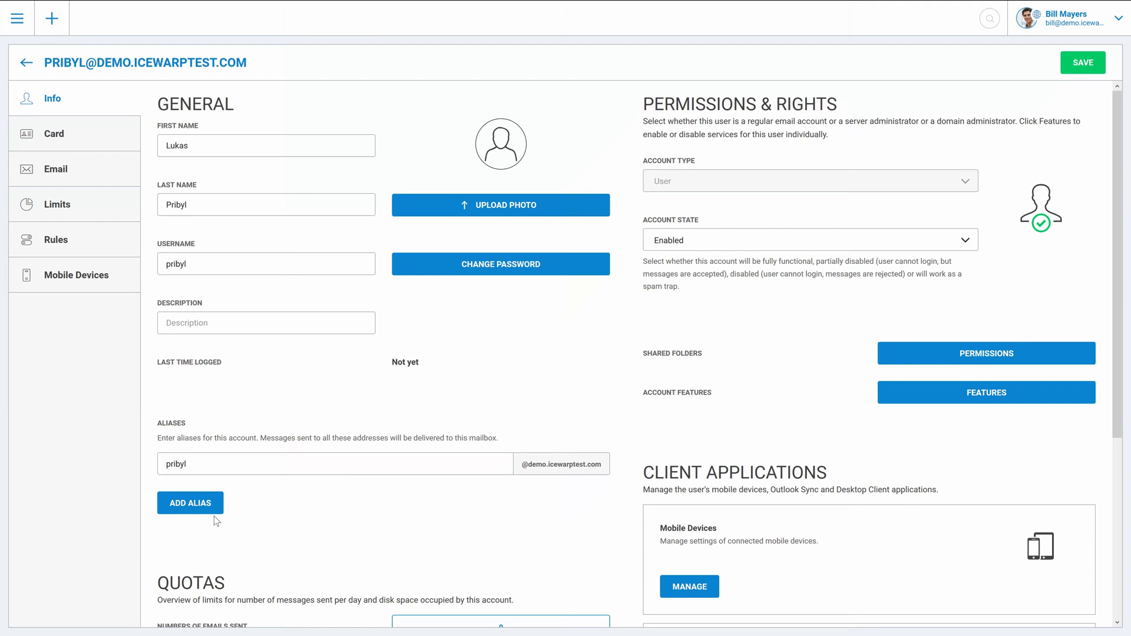
# Step: Try adding a second alias, open and cancel the Features settings, then scroll down the Info page
pyautogui.click(205, 504)
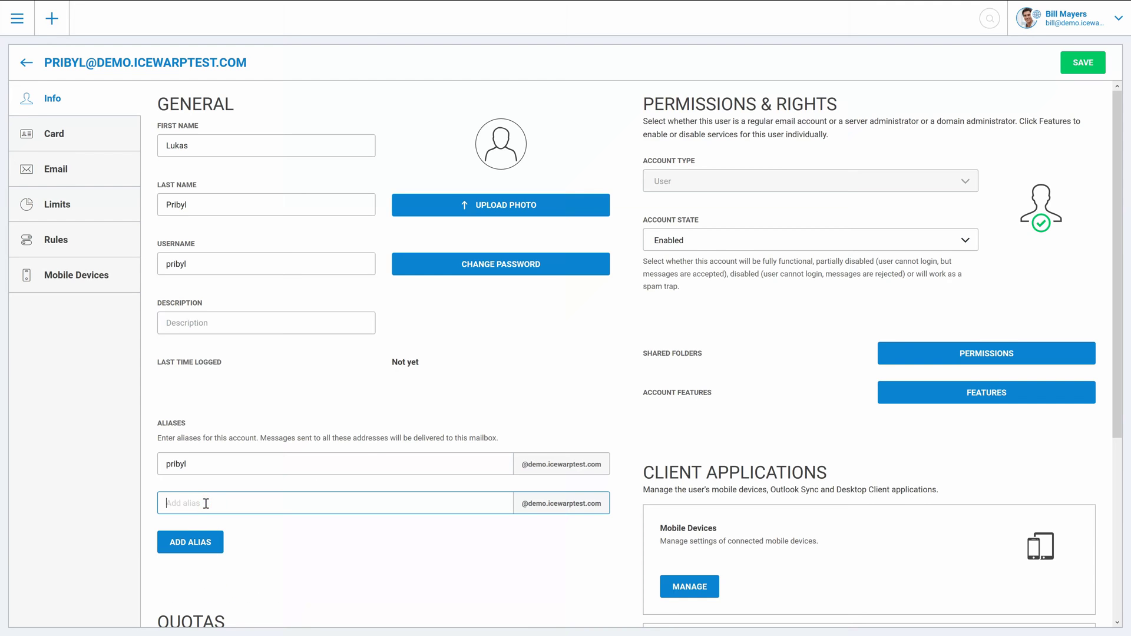
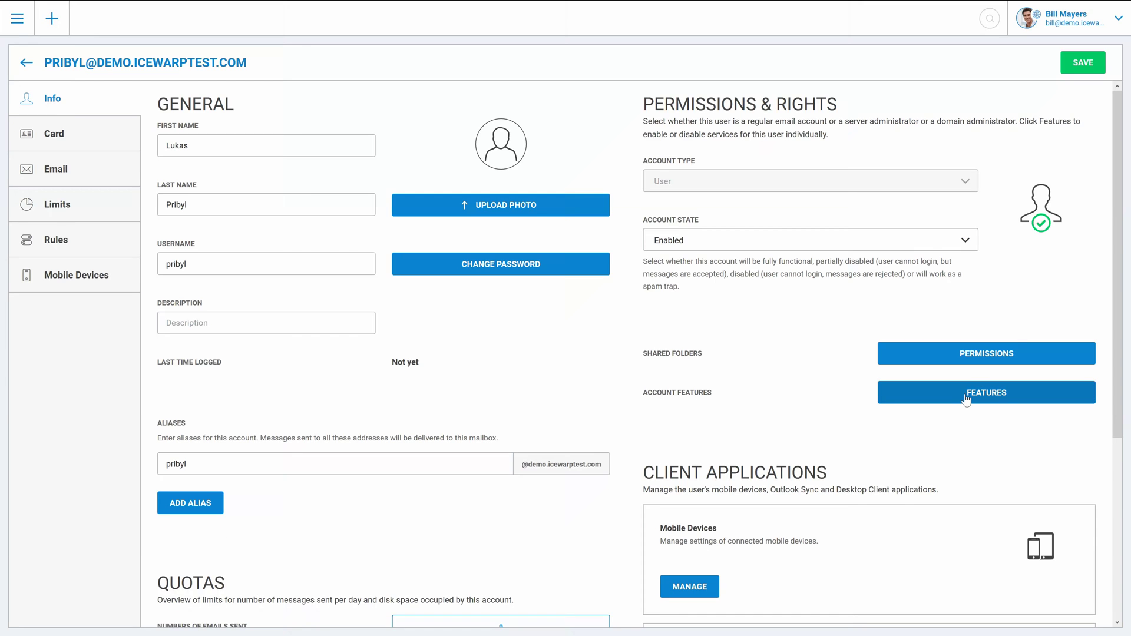
pyautogui.click(966, 396)
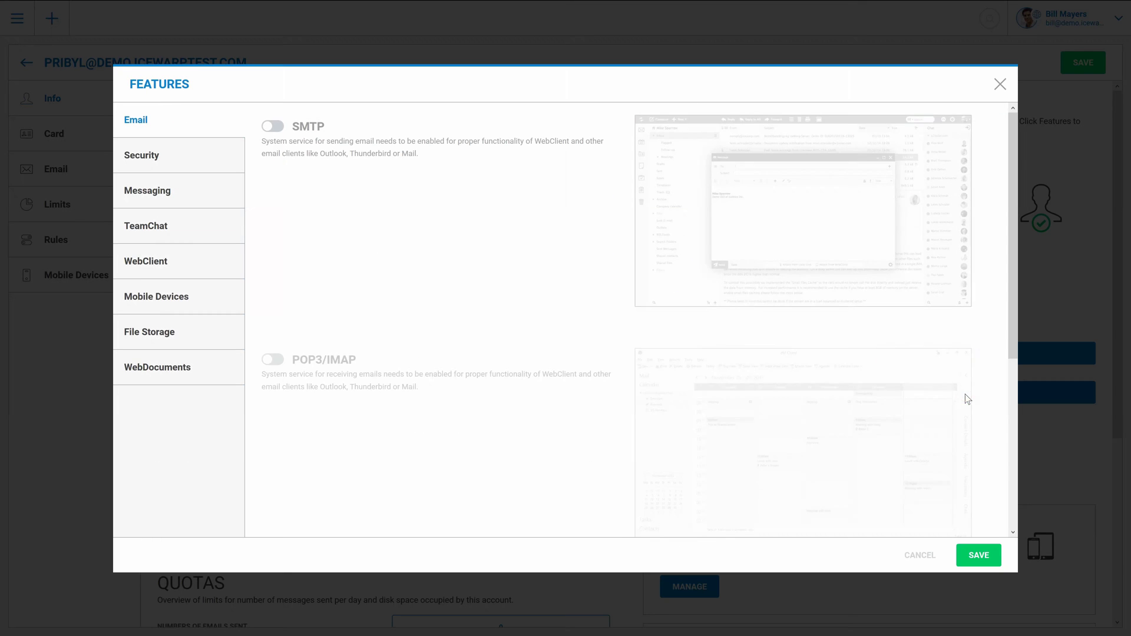
pyautogui.click(911, 556)
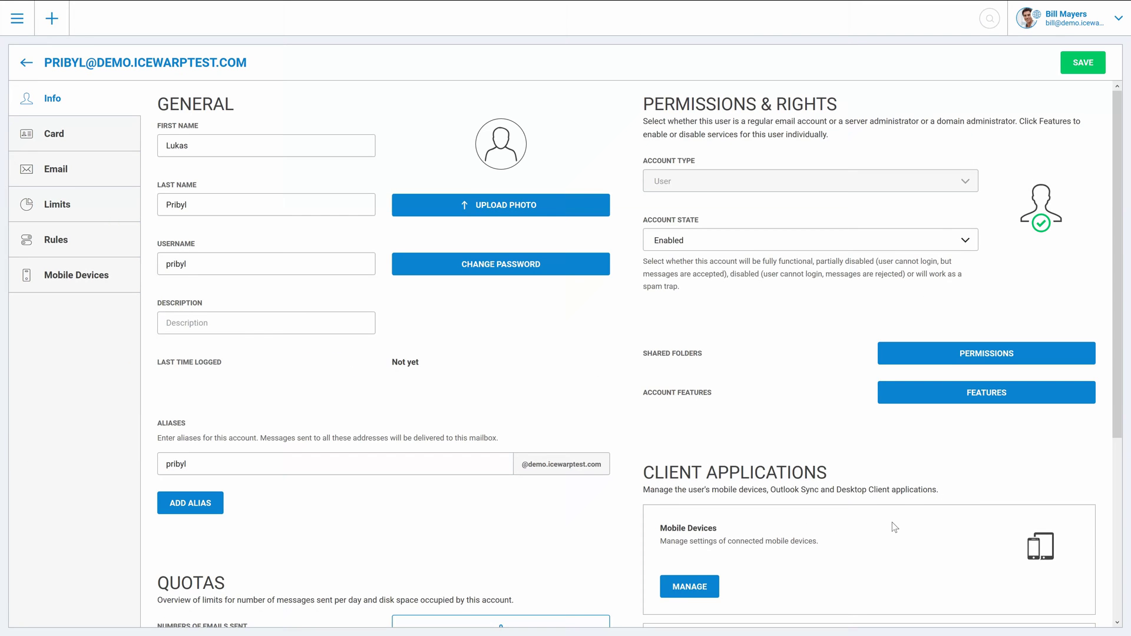
pyautogui.scroll(-3, 683, 292)
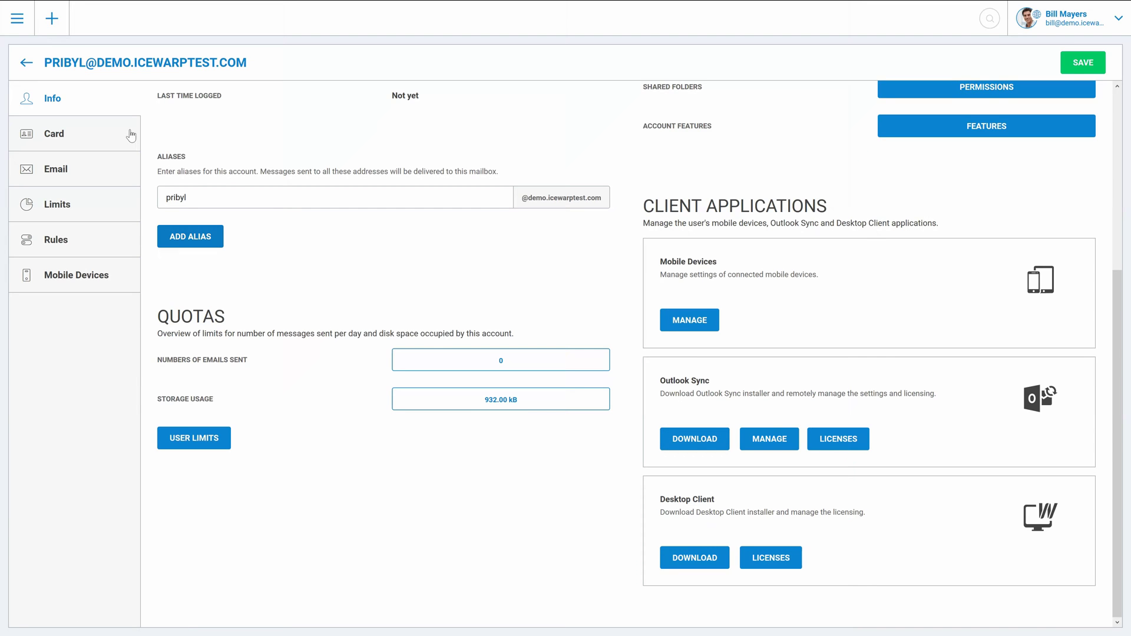
# Step: Browse the user's Card, Email, Limits, Rules and Mobile Devices pages
pyautogui.click(104, 134)
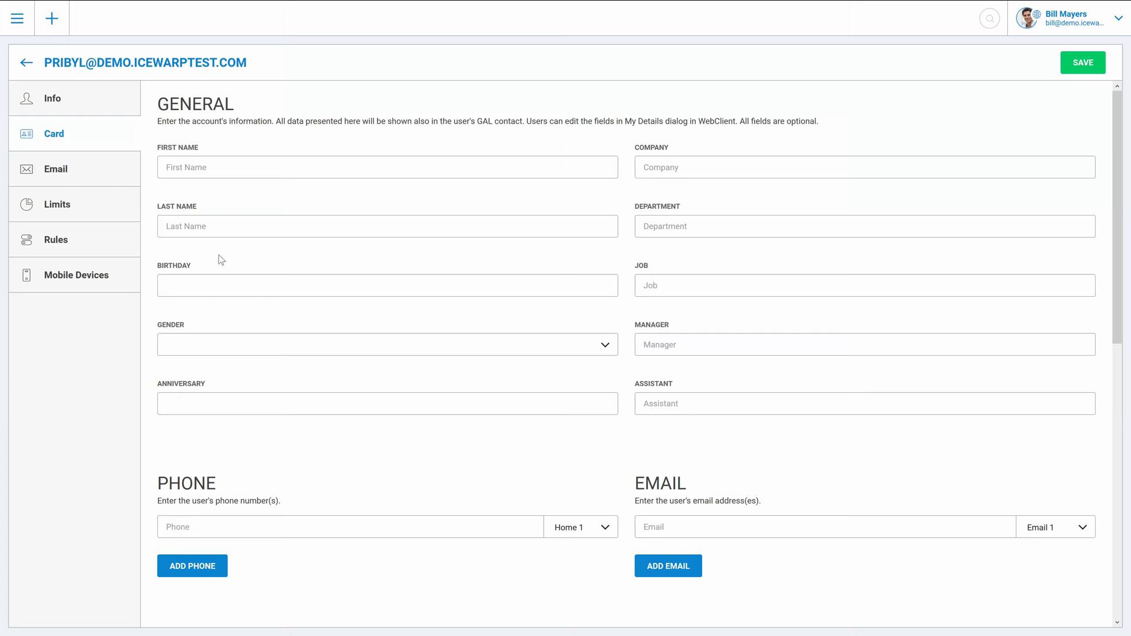
pyautogui.click(113, 179)
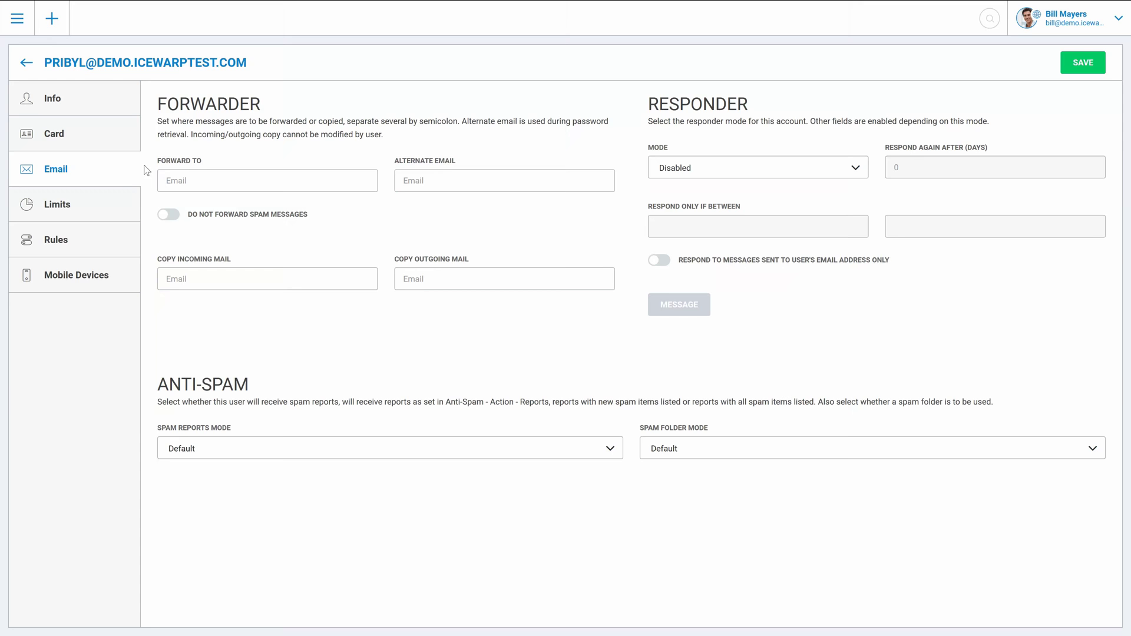
pyautogui.click(101, 205)
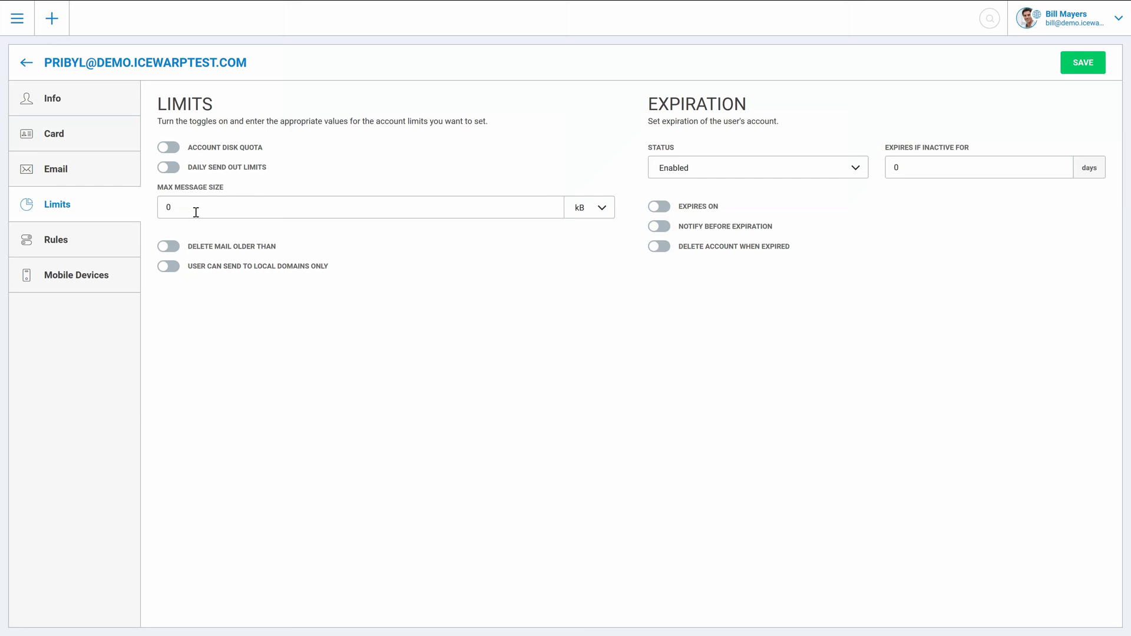
pyautogui.click(107, 247)
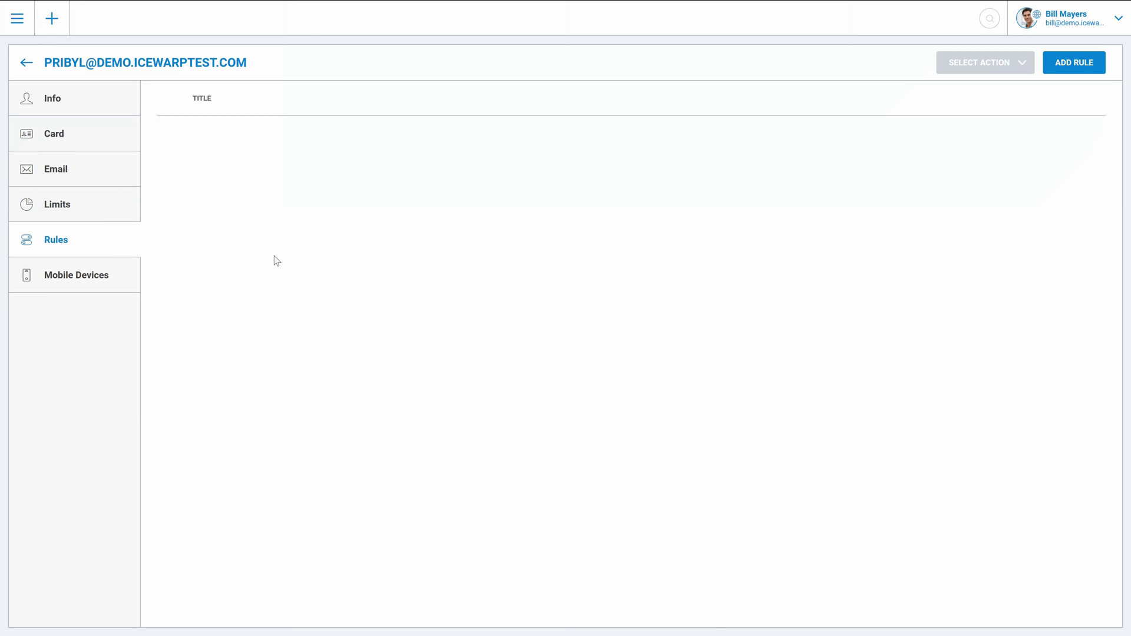
pyautogui.click(69, 273)
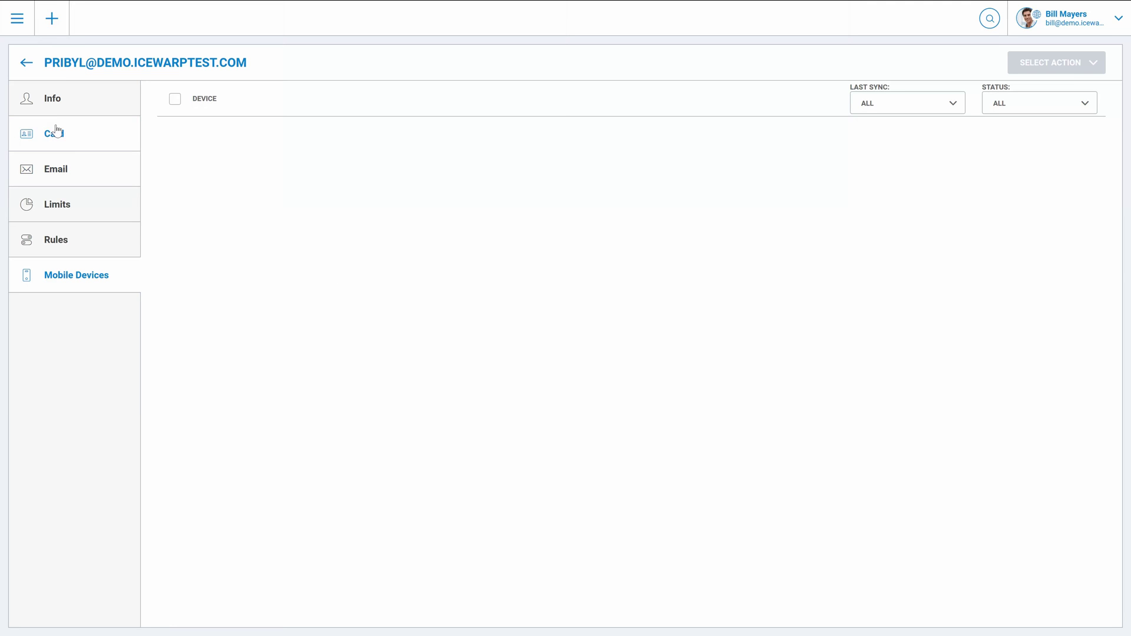
# Step: Return to the domain's accounts list and filter it to All types
pyautogui.click(26, 62)
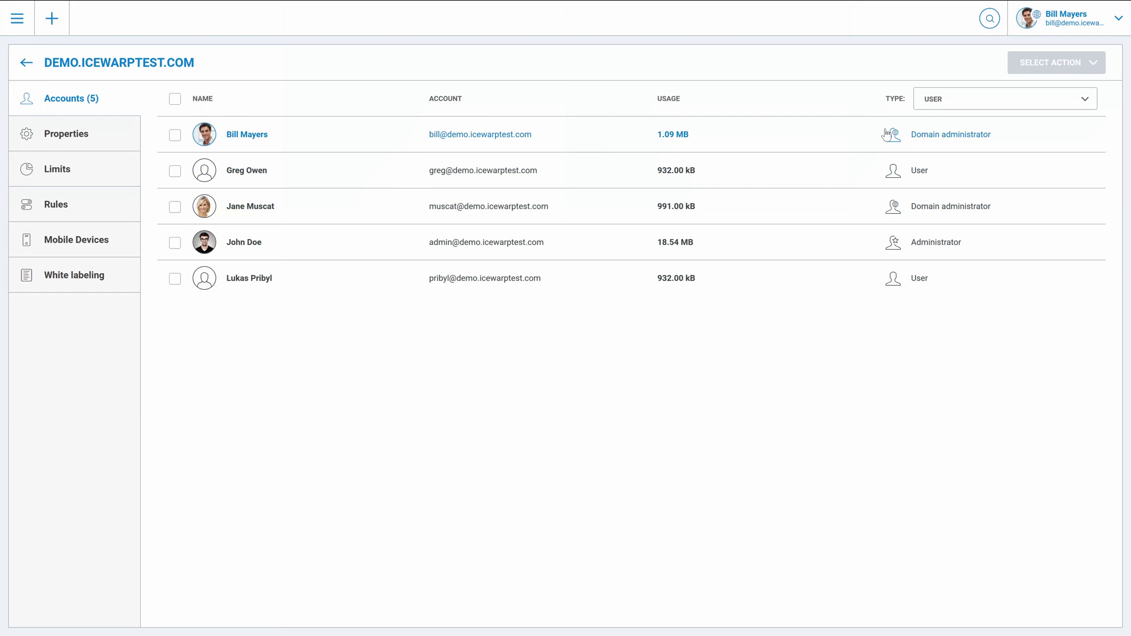
pyautogui.click(954, 108)
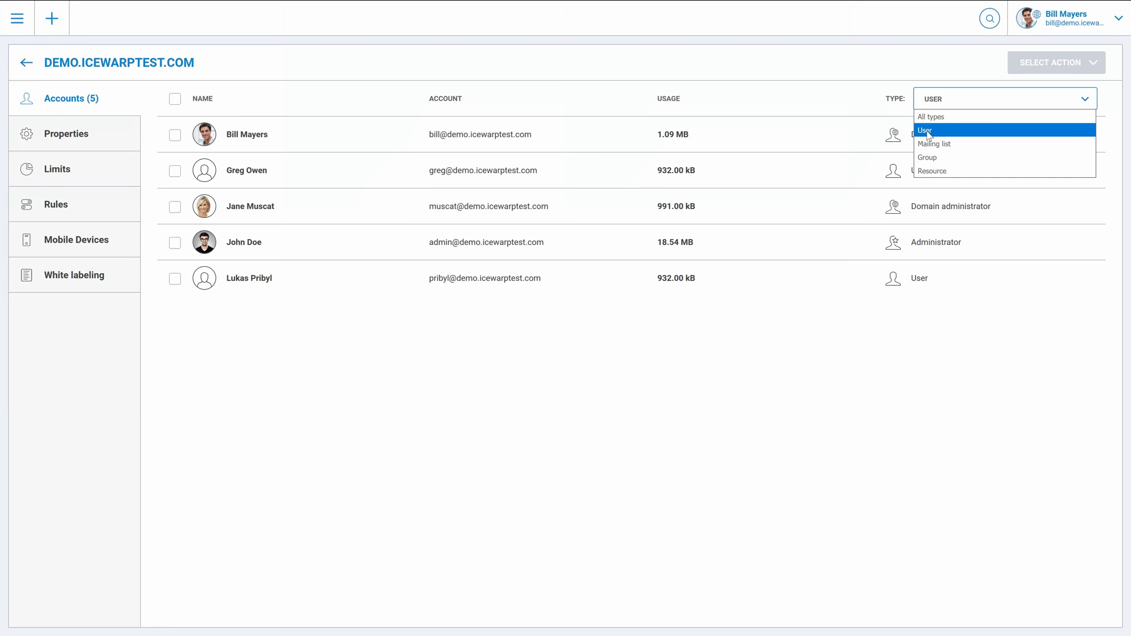
pyautogui.click(931, 120)
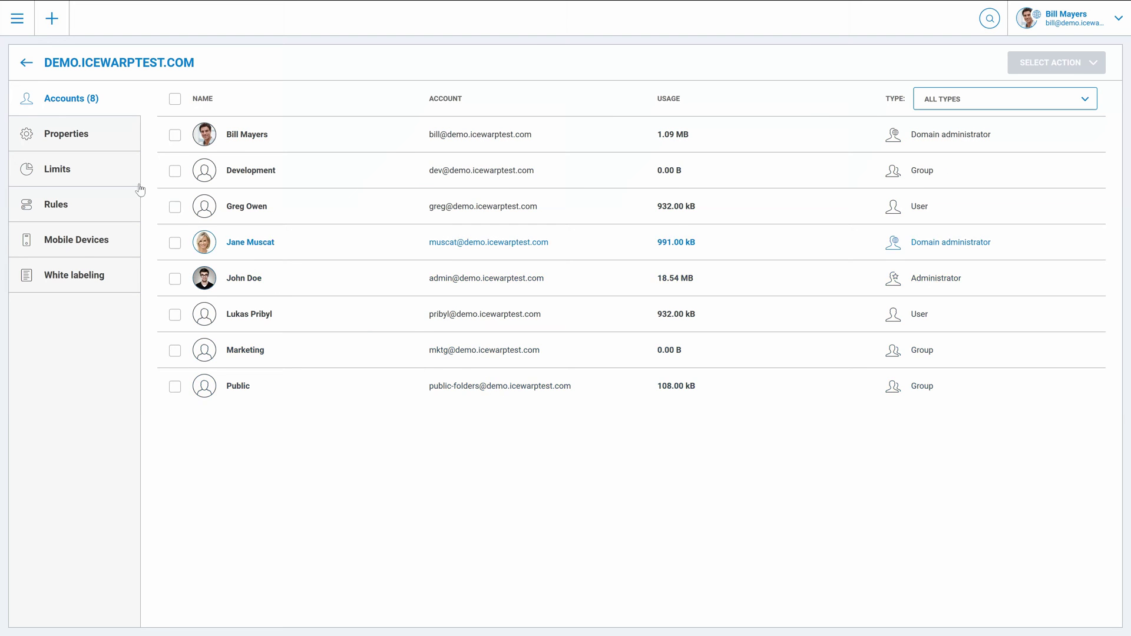
# Step: Open the domain Properties, run DNS validation and close it, then view the domain Limits page
pyautogui.click(66, 134)
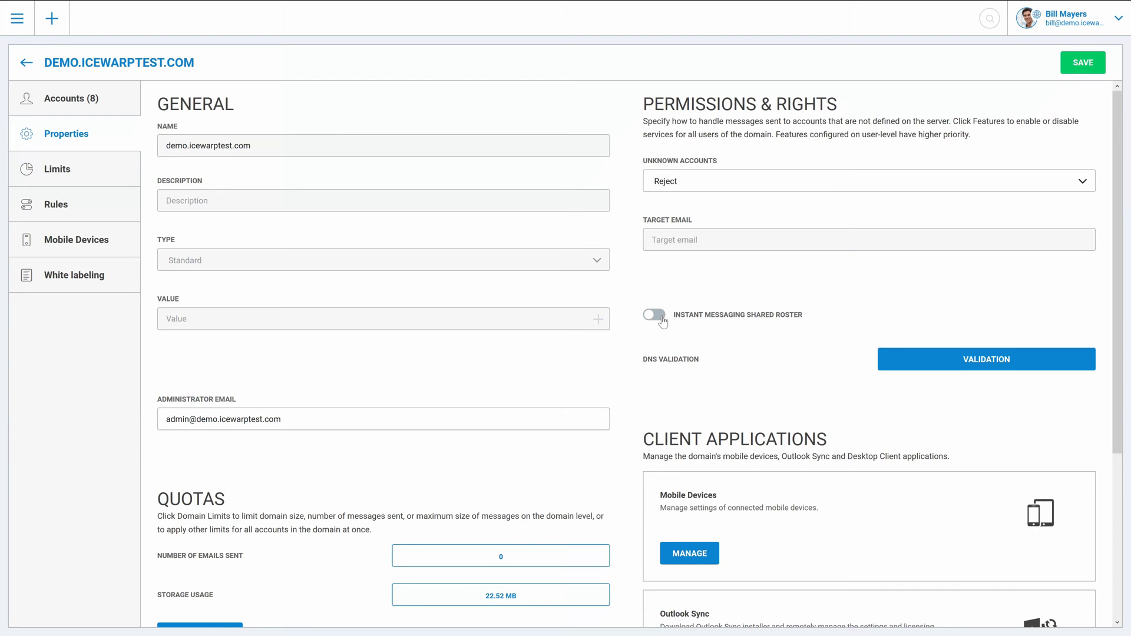
pyautogui.click(995, 359)
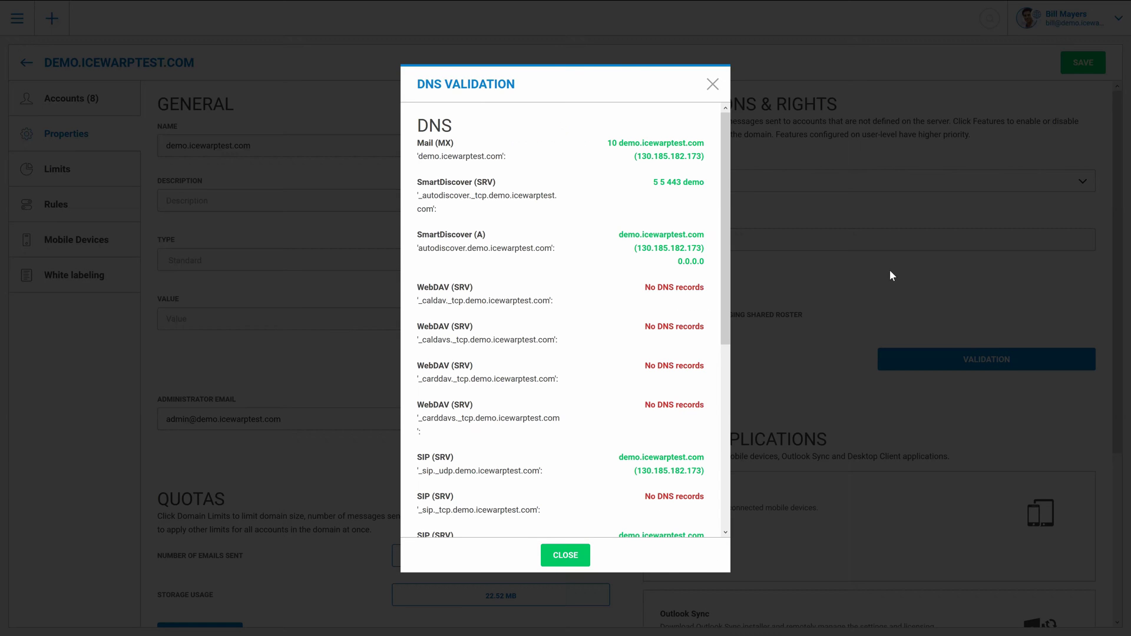
pyautogui.click(713, 84)
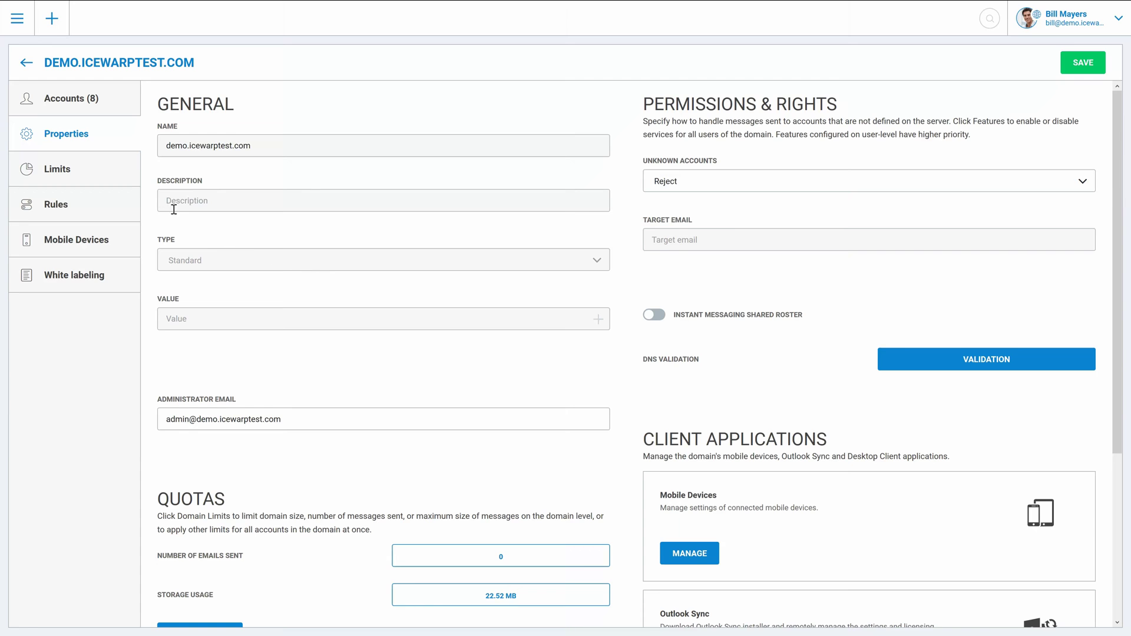
pyautogui.click(103, 175)
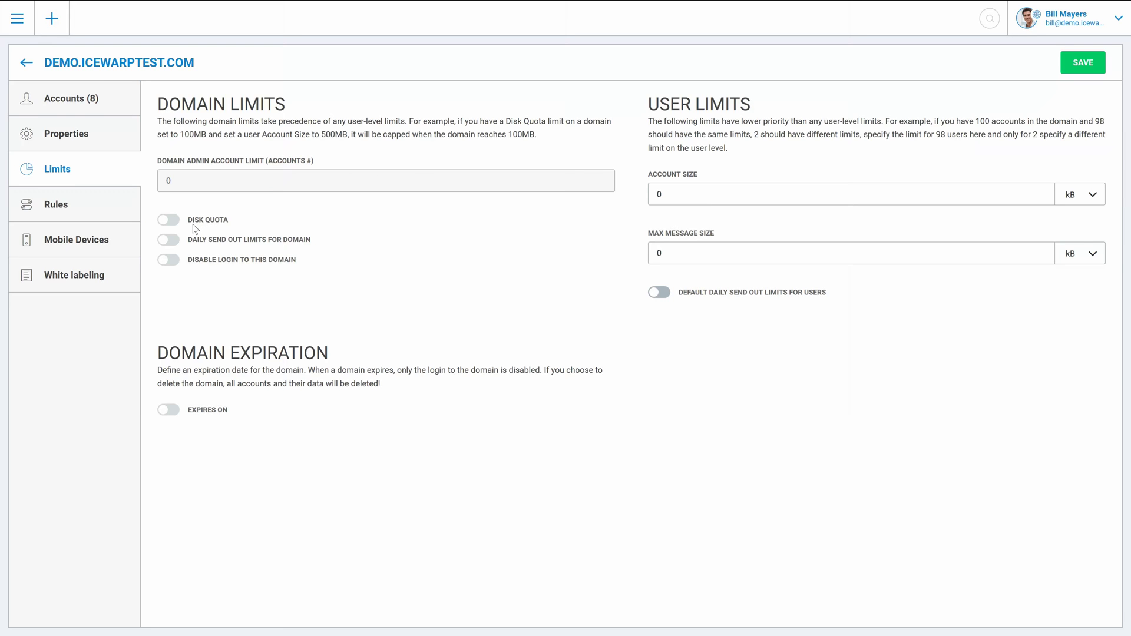
# Step: View the domain's Rules and Mobile Devices pages, then its White labeling login branding
pyautogui.click(78, 205)
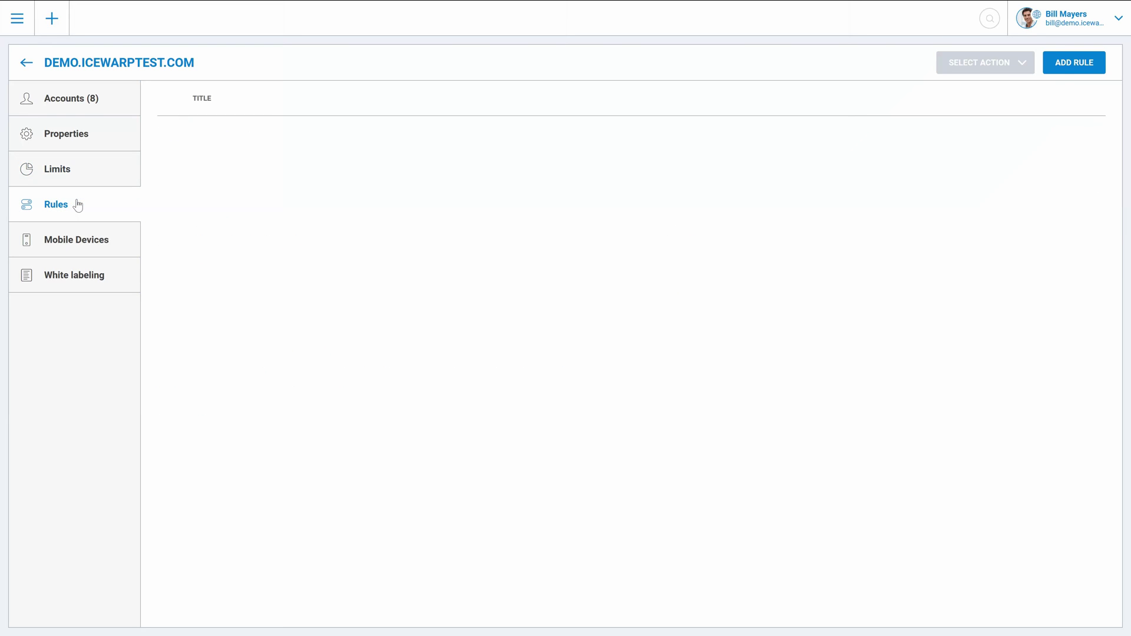
pyautogui.click(76, 246)
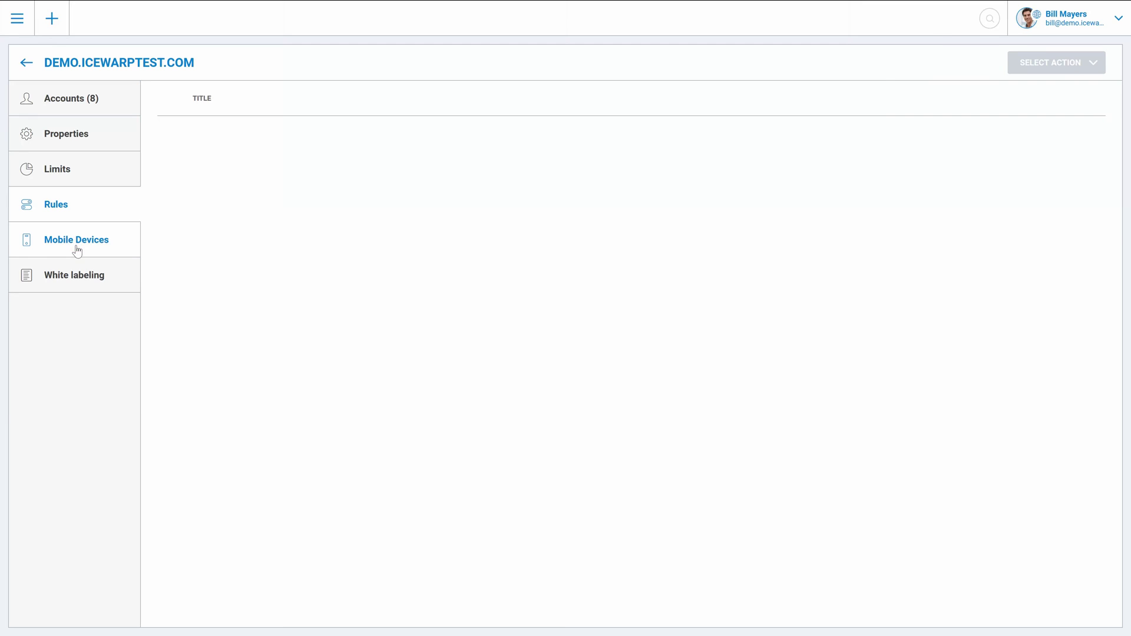
pyautogui.click(71, 279)
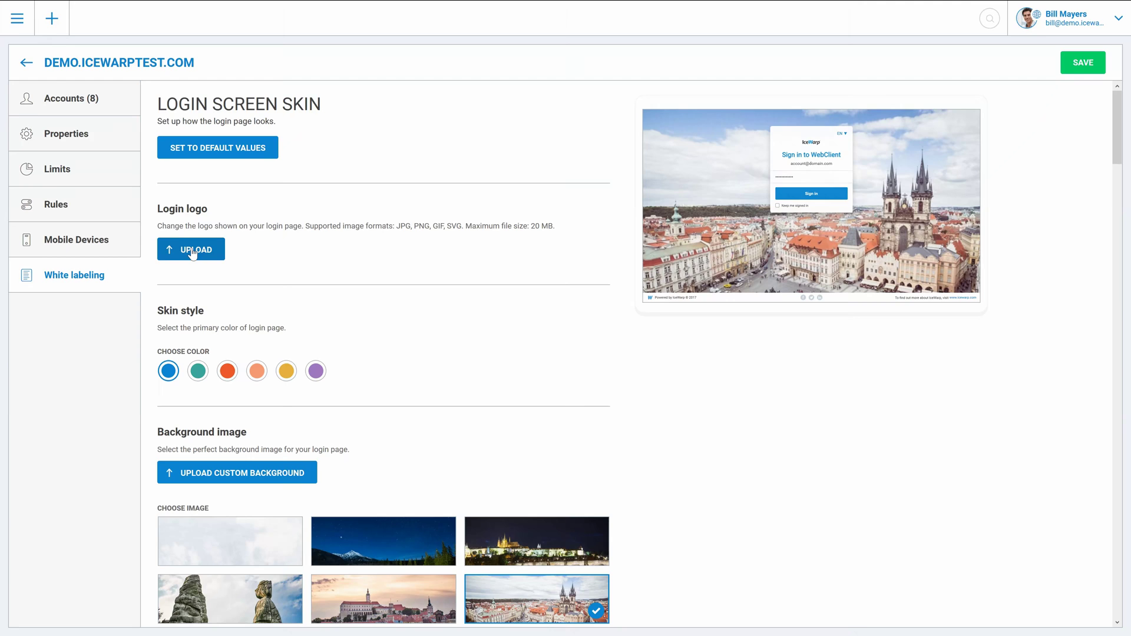
# Step: Open the API Console from the main navigation menu
pyautogui.click(18, 20)
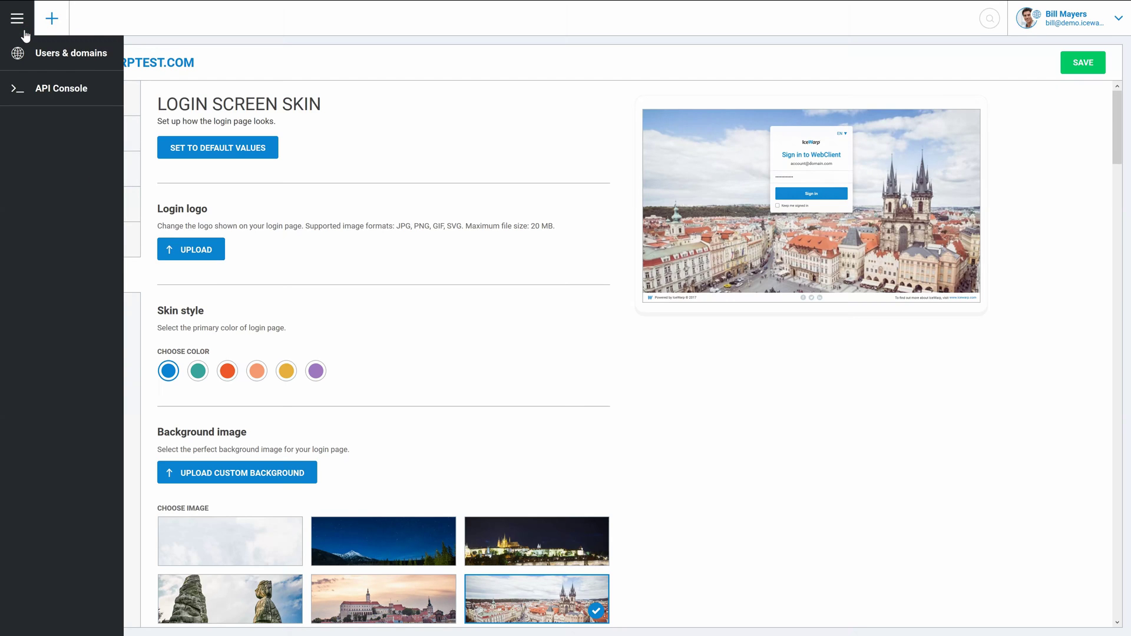
pyautogui.click(34, 99)
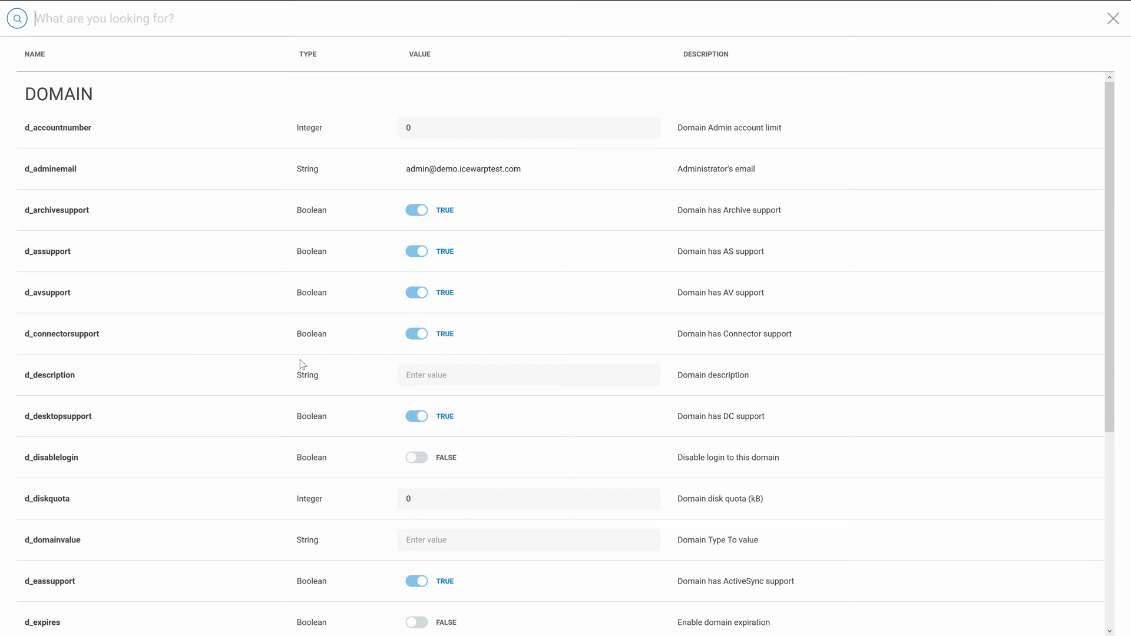
# Step: Close the API Console with Esc to return to the 8-account list
pyautogui.press('Escape')
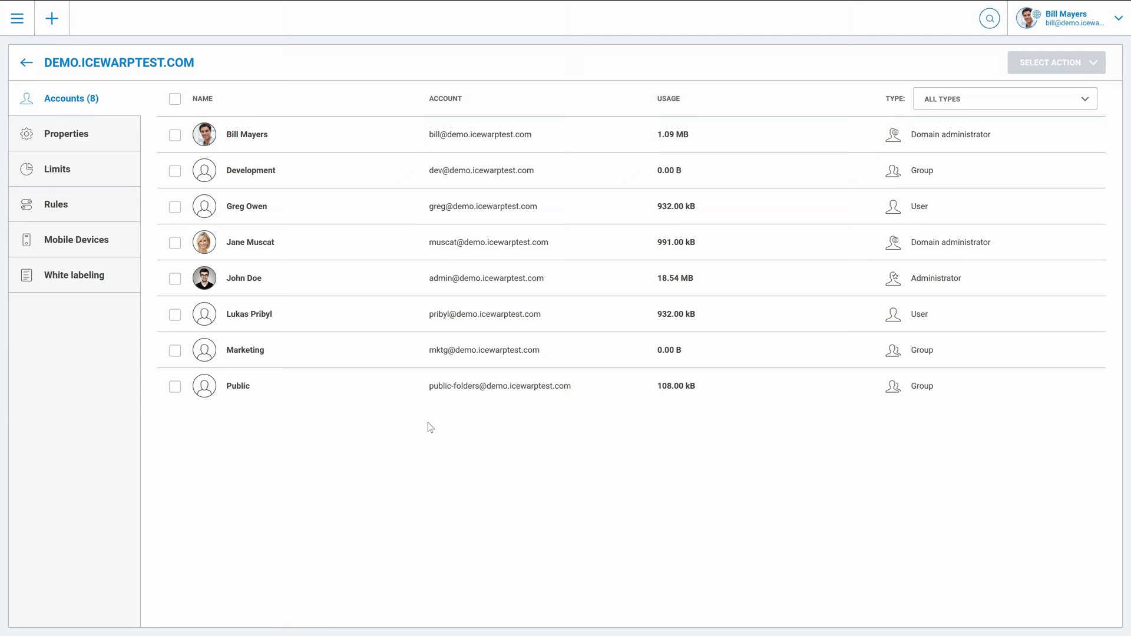